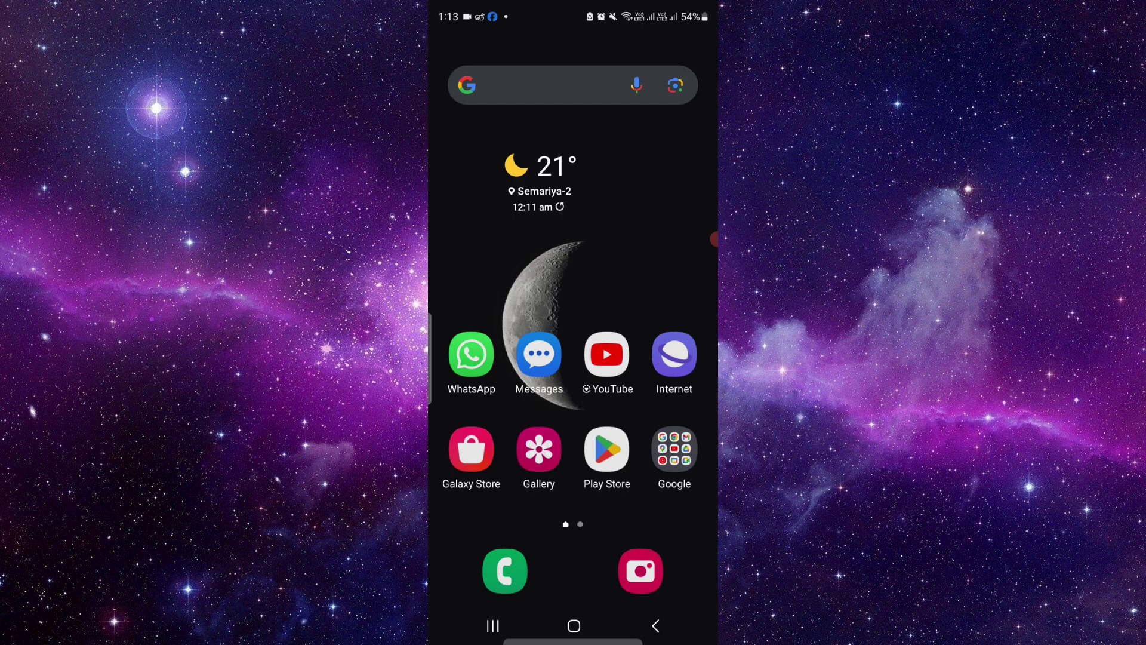
Swipe up on the home screen to bring up the recent apps view
{"action": "left_click_drag", "start_coordinate": [713, 240], "coordinate": [444, 262]}
Reopen the Revolut Virtual Card page from Recents, returning from the Play Store listing
{"action": "left_click", "coordinate": [493, 627]}
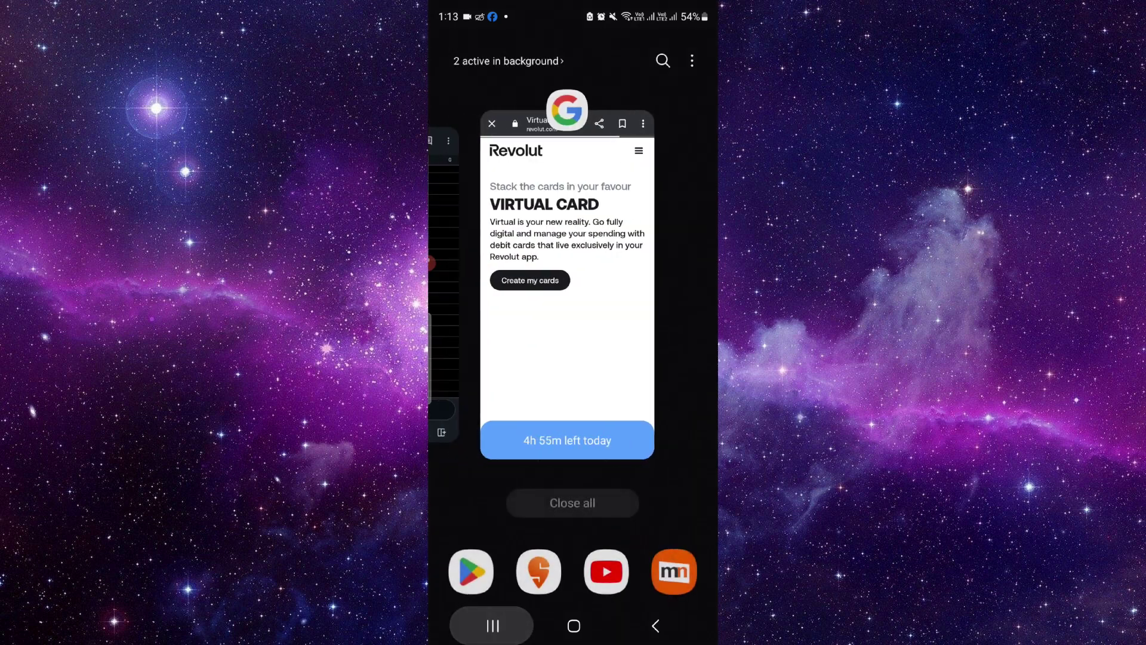
{"action": "left_click", "coordinate": [573, 296]}
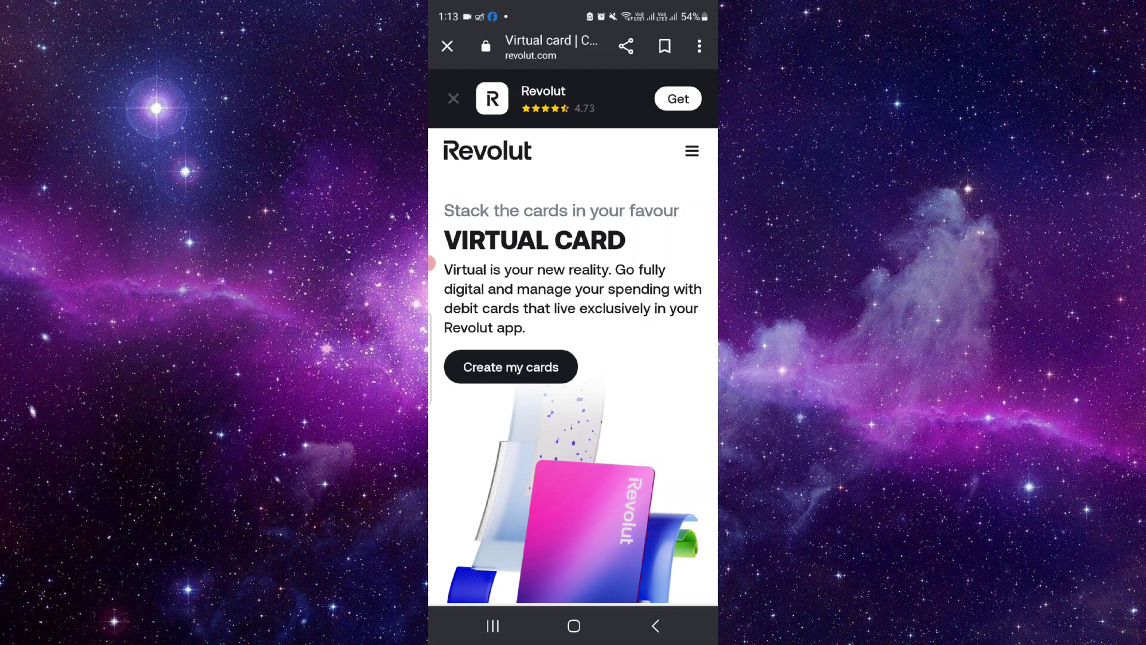
{"action": "scroll", "coordinate": [573, 403], "scroll_direction": "down", "scroll_amount": 1}
{"action": "scroll", "coordinate": [573, 403], "scroll_direction": "down", "scroll_amount": 1}
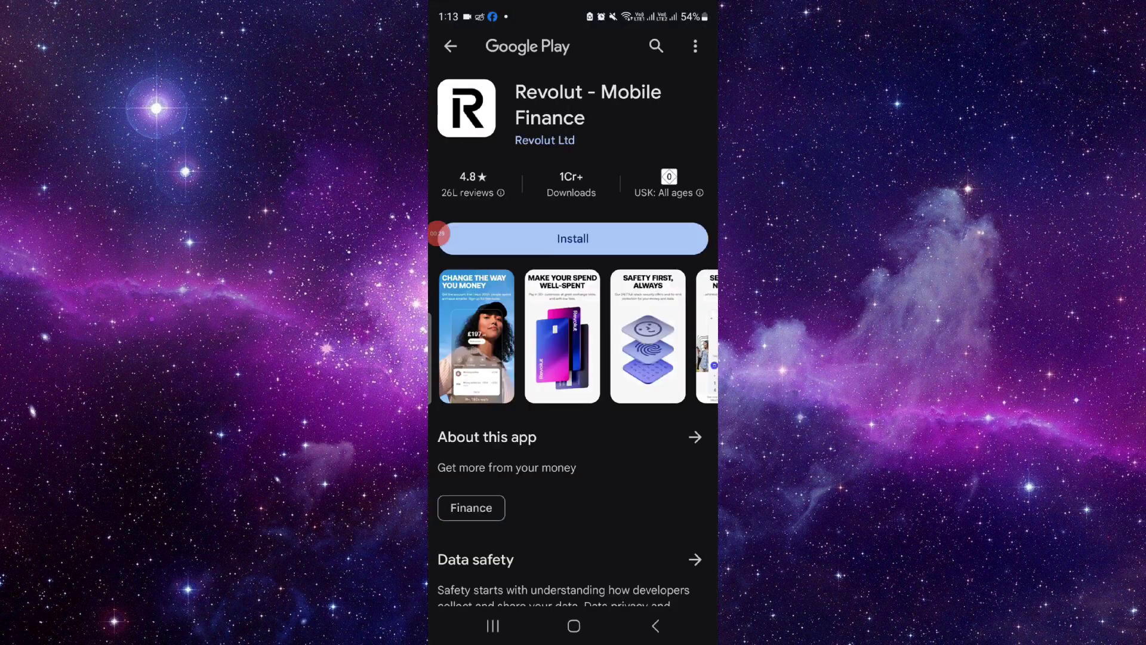
{"action": "key", "text": "Escape"}
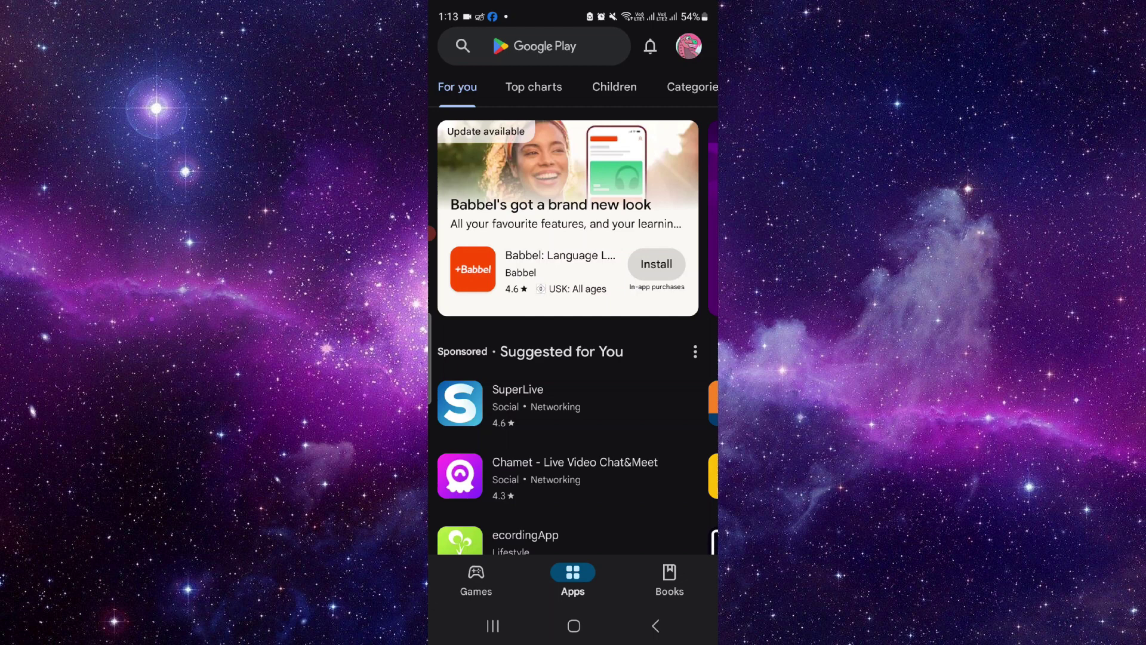
{"action": "key", "text": "Escape"}
{"action": "scroll", "coordinate": [573, 358], "scroll_direction": "down", "scroll_amount": 5}
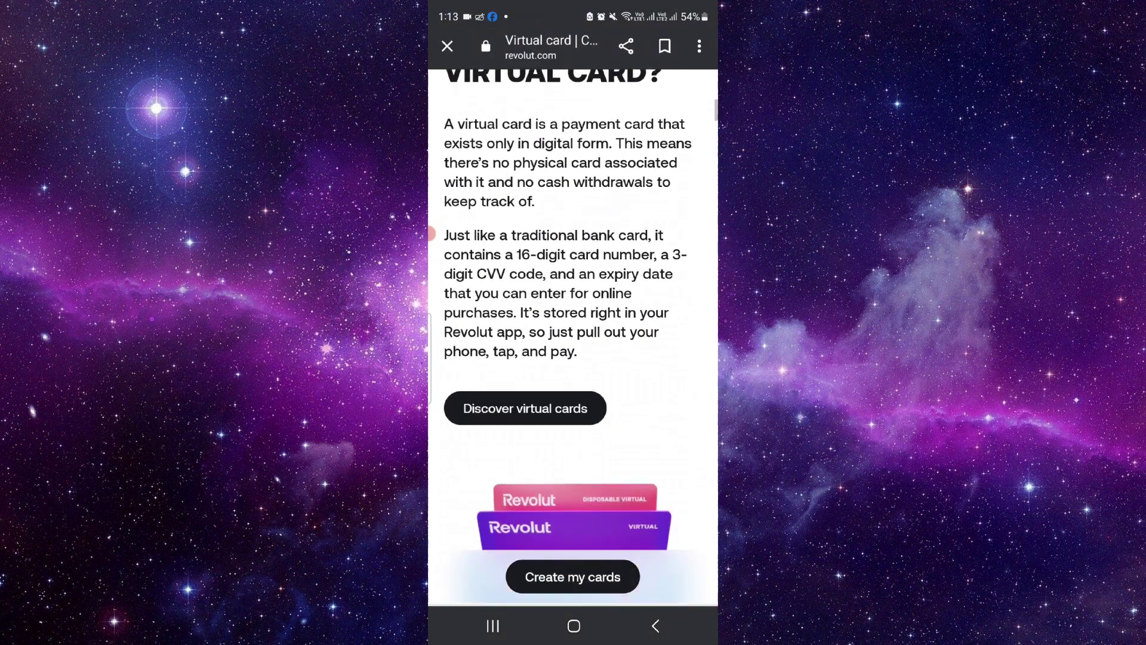
{"action": "scroll", "coordinate": [574, 358], "scroll_direction": "down", "scroll_amount": 3}
{"action": "scroll", "coordinate": [574, 358], "scroll_direction": "down", "scroll_amount": 8}
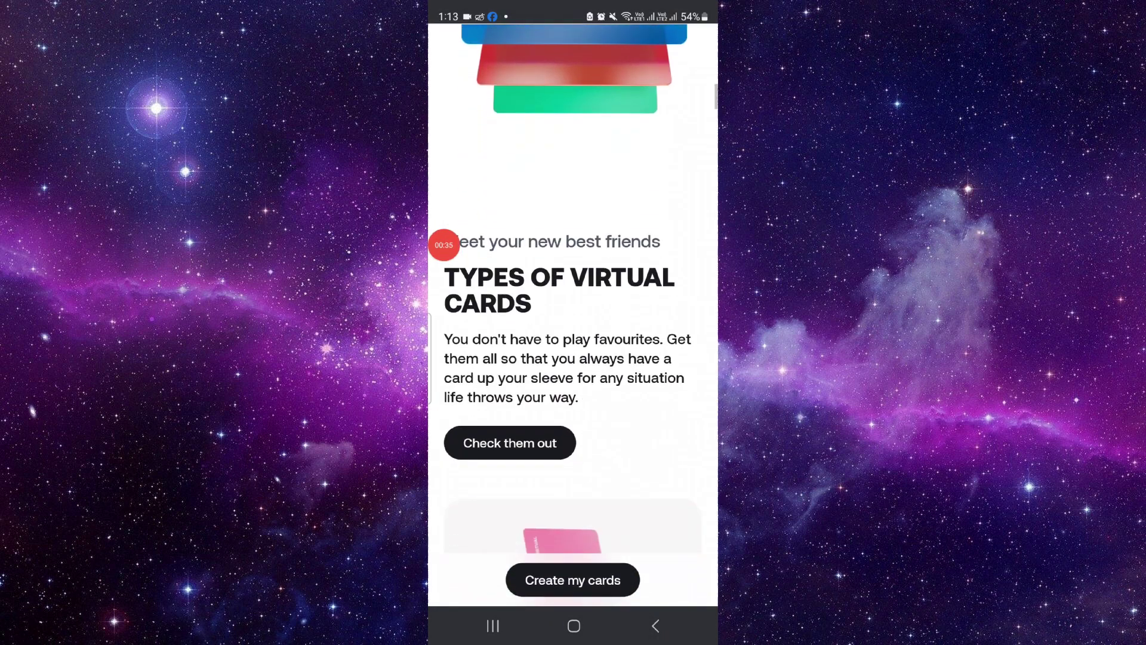
{"action": "scroll", "coordinate": [574, 358], "scroll_direction": "down", "scroll_amount": 2}
{"action": "scroll", "coordinate": [573, 359], "scroll_direction": "down", "scroll_amount": 6}
{"action": "scroll", "coordinate": [573, 358], "scroll_direction": "down", "scroll_amount": 5}
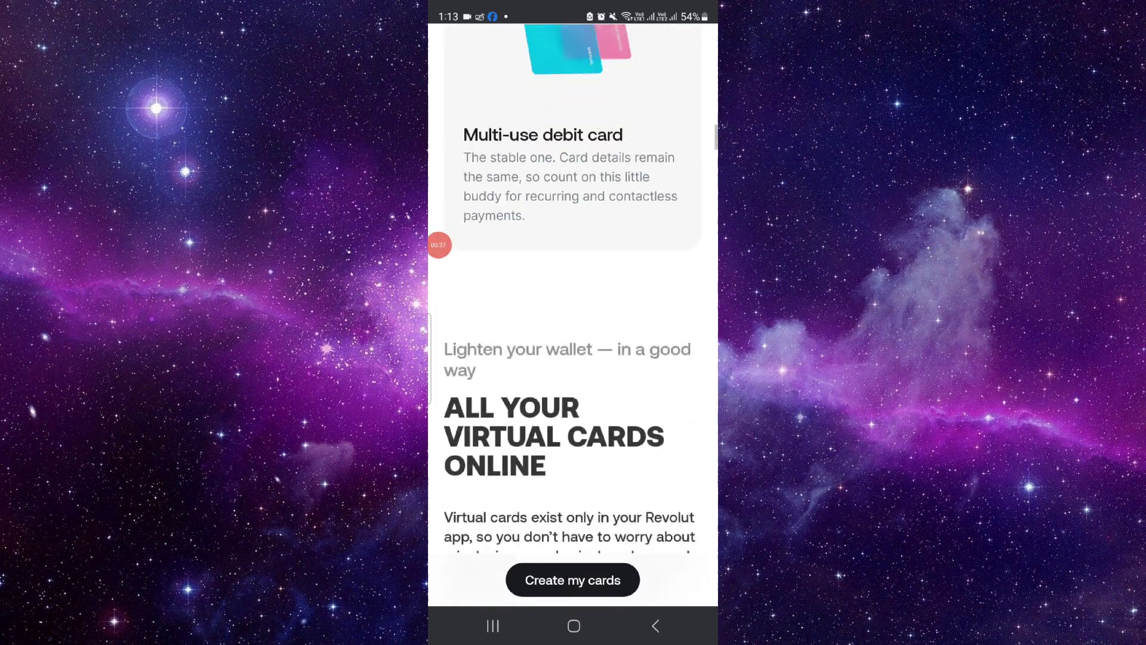
{"action": "scroll", "coordinate": [574, 358], "scroll_direction": "down", "scroll_amount": 4}
{"action": "scroll", "coordinate": [574, 359], "scroll_direction": "down", "scroll_amount": 1}
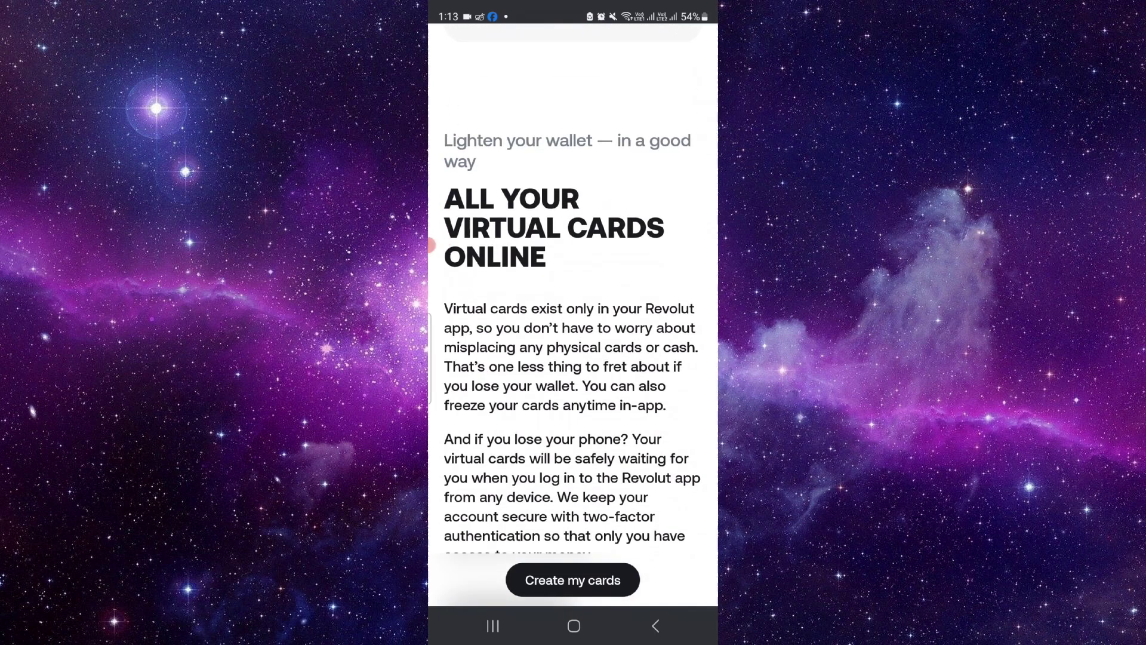
{"action": "scroll", "coordinate": [573, 358], "scroll_direction": "down", "scroll_amount": 6}
{"action": "scroll", "coordinate": [573, 358], "scroll_direction": "down", "scroll_amount": 4}
{"action": "scroll", "coordinate": [573, 358], "scroll_direction": "down", "scroll_amount": 5}
{"action": "scroll", "coordinate": [574, 358], "scroll_direction": "down", "scroll_amount": 5}
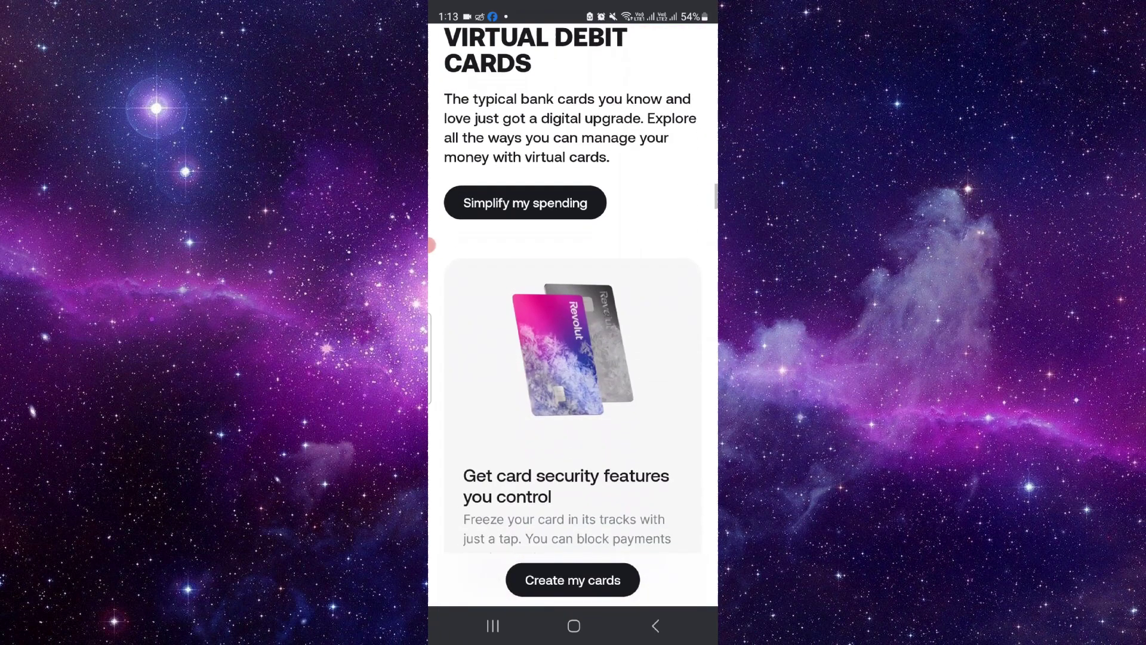
{"action": "scroll", "coordinate": [573, 358], "scroll_direction": "down", "scroll_amount": 5}
{"action": "scroll", "coordinate": [573, 358], "scroll_direction": "down", "scroll_amount": 4}
{"action": "scroll", "coordinate": [573, 359], "scroll_direction": "down", "scroll_amount": 4}
{"action": "scroll", "coordinate": [573, 358], "scroll_direction": "down", "scroll_amount": 2}
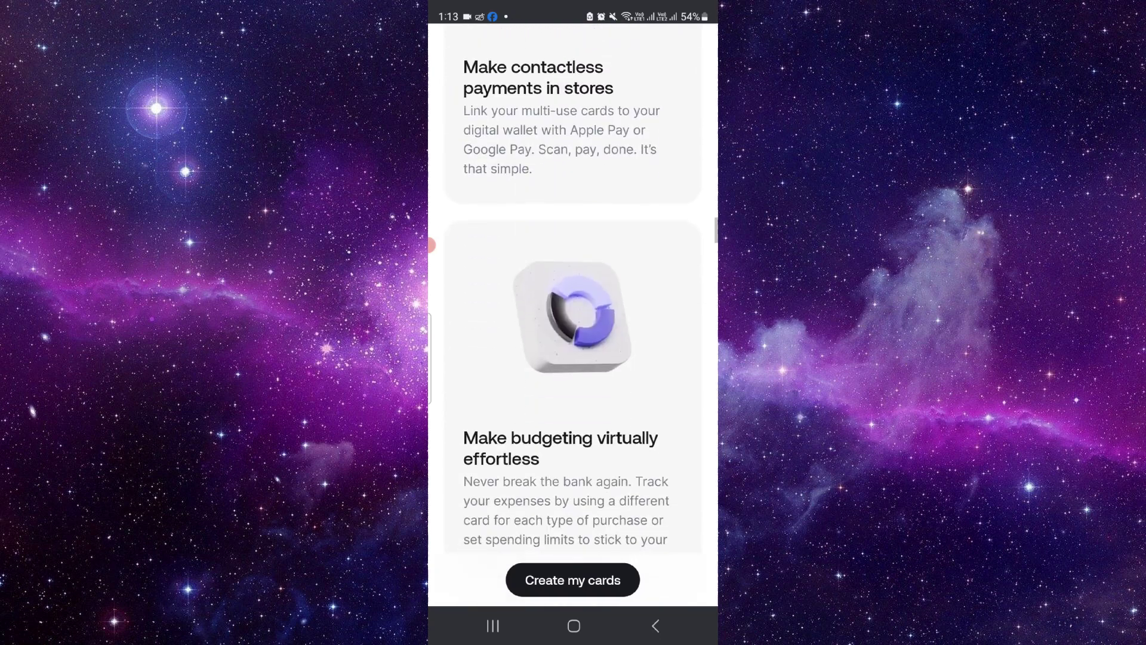
Go Home, leaving the Revolut virtual card page out of view
{"action": "left_click", "coordinate": [573, 626]}
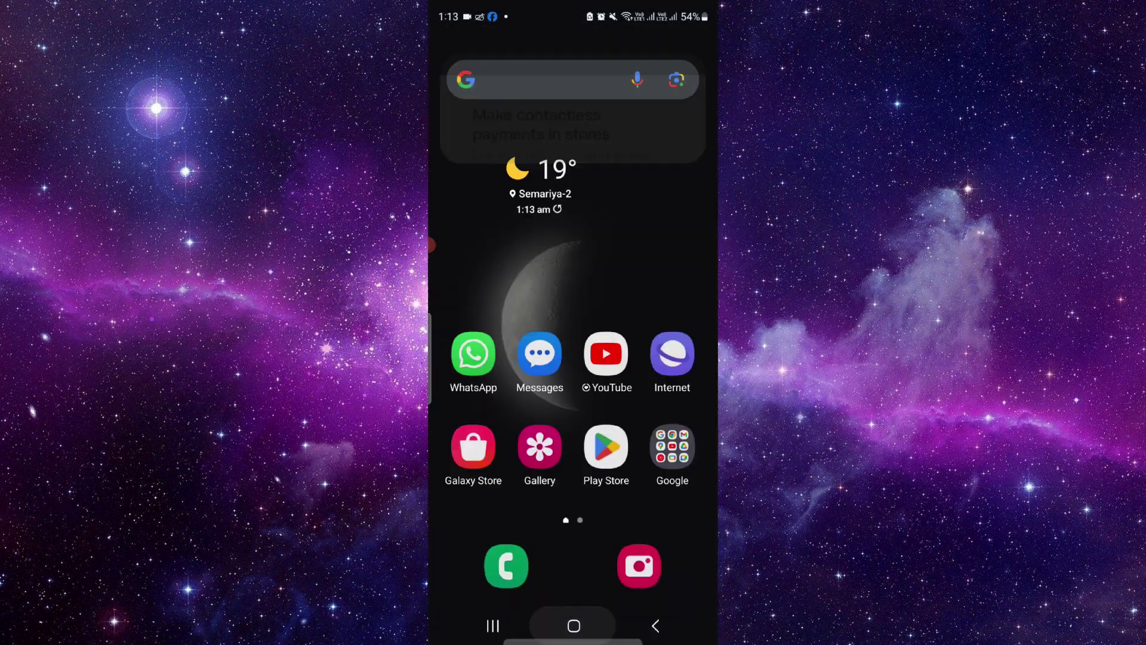